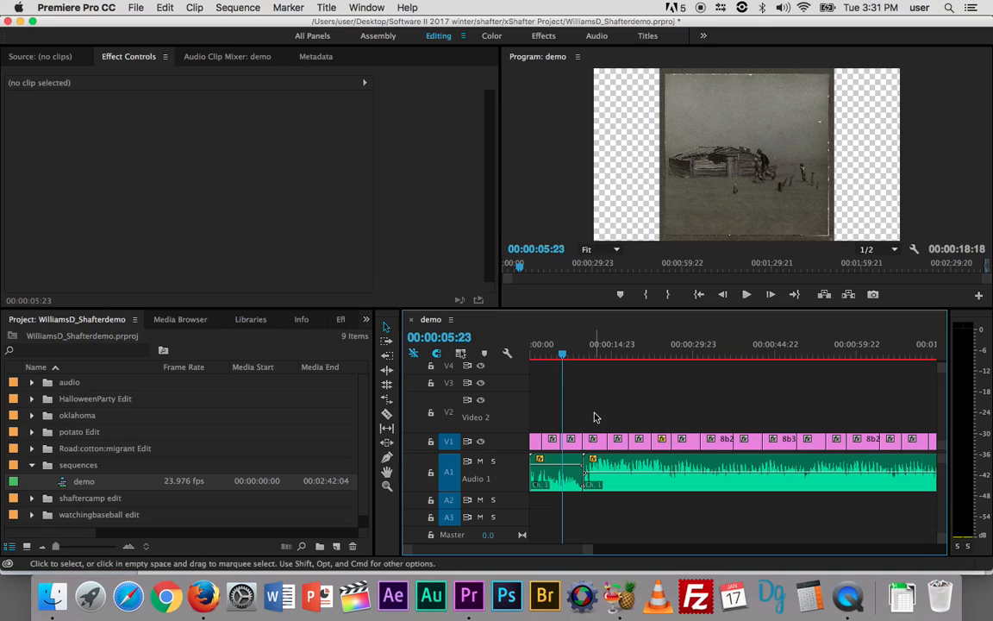
Step: Enlarge the Video 1 track and move the playhead to the first frame of 00241v.jpg at 00:00:05:19
{"action": "key", "text": "="}
{"action": "key", "text": "="}
{"action": "key", "text": "="}
{"action": "key", "text": "="}
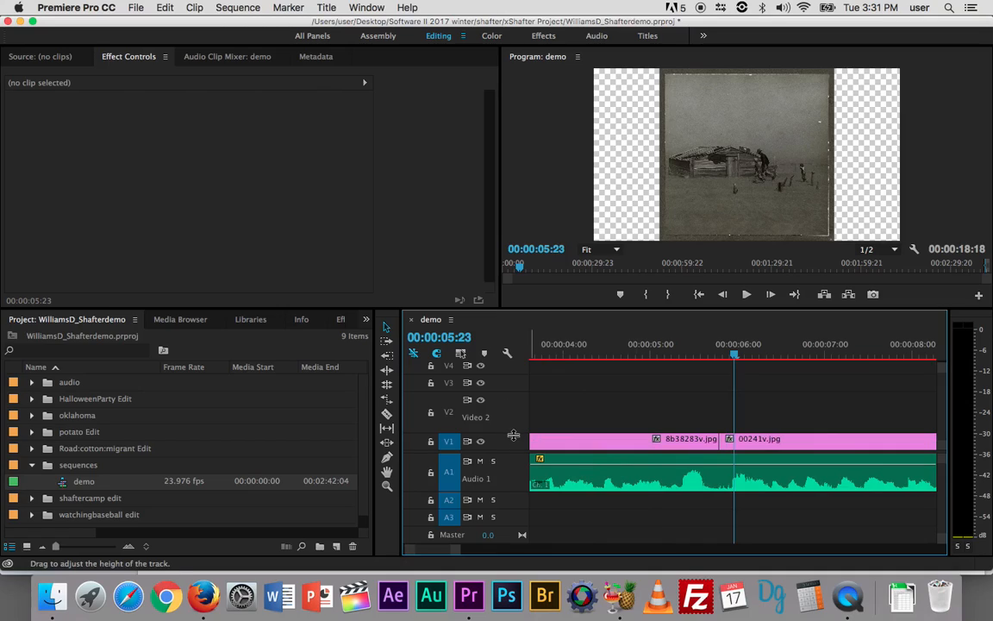
{"action": "left_click_drag", "start_coordinate": [513, 436], "coordinate": [510, 414]}
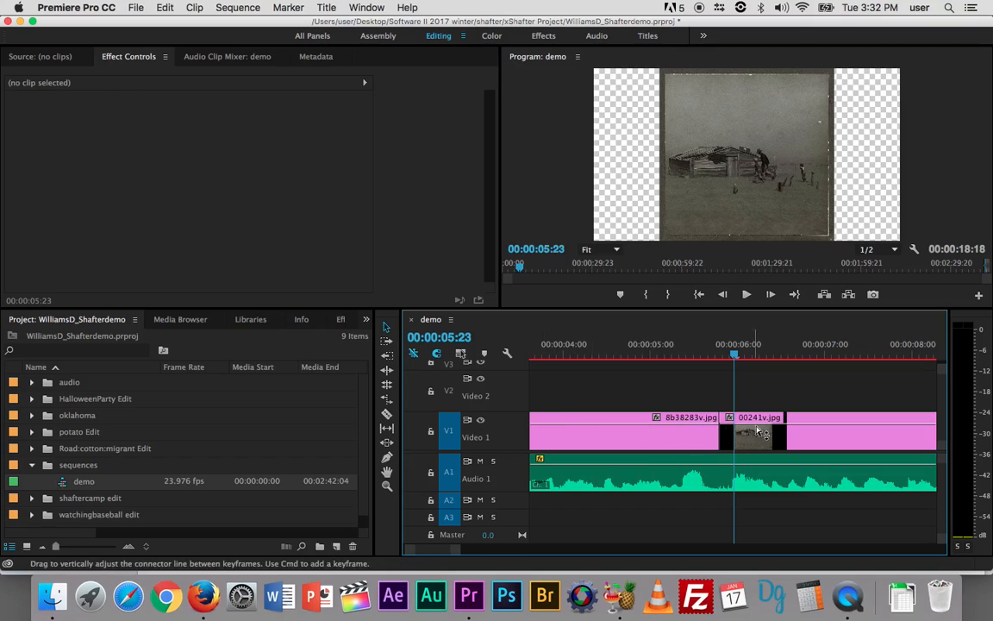
{"action": "left_click_drag", "start_coordinate": [734, 359], "coordinate": [718, 354]}
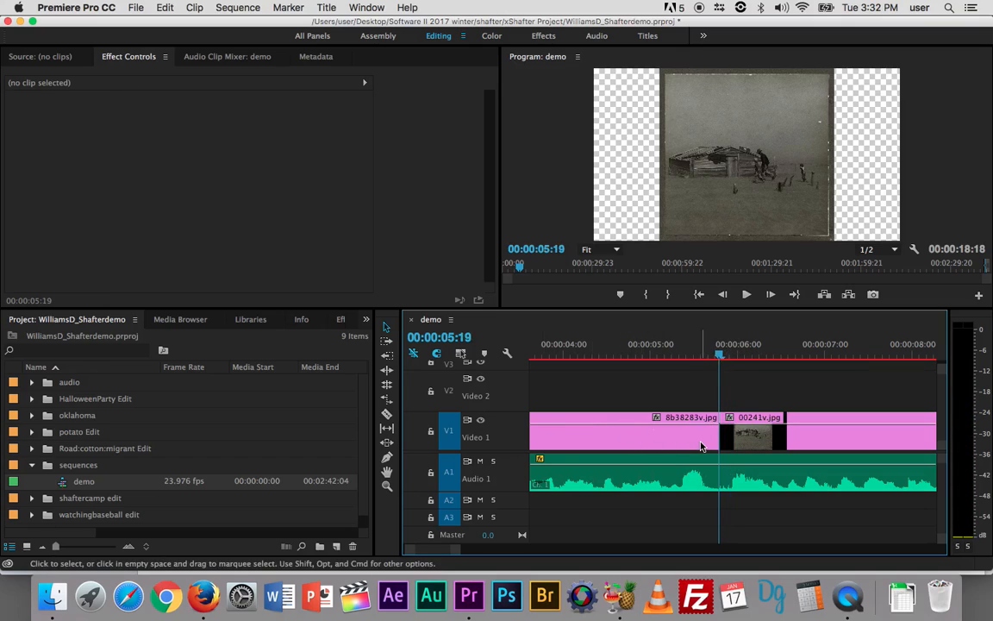
Step: Display the effect controls for the 00241v.jpg clip and enable Position and Scale keyframing at its first frame
{"action": "left_click", "coordinate": [801, 433]}
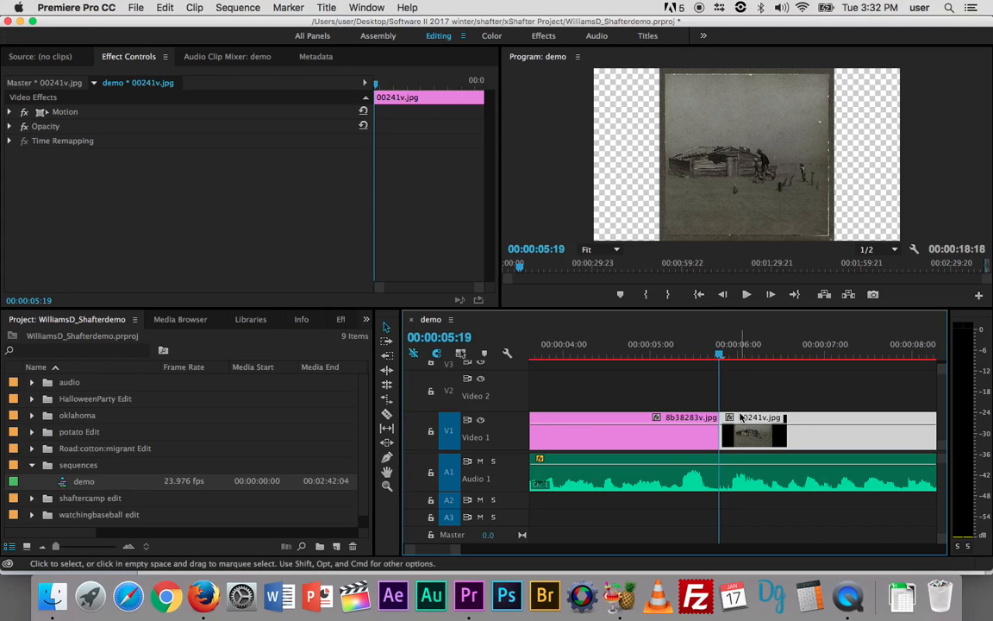
{"action": "scroll", "coordinate": [739, 418], "scroll_direction": "right", "scroll_amount": 5}
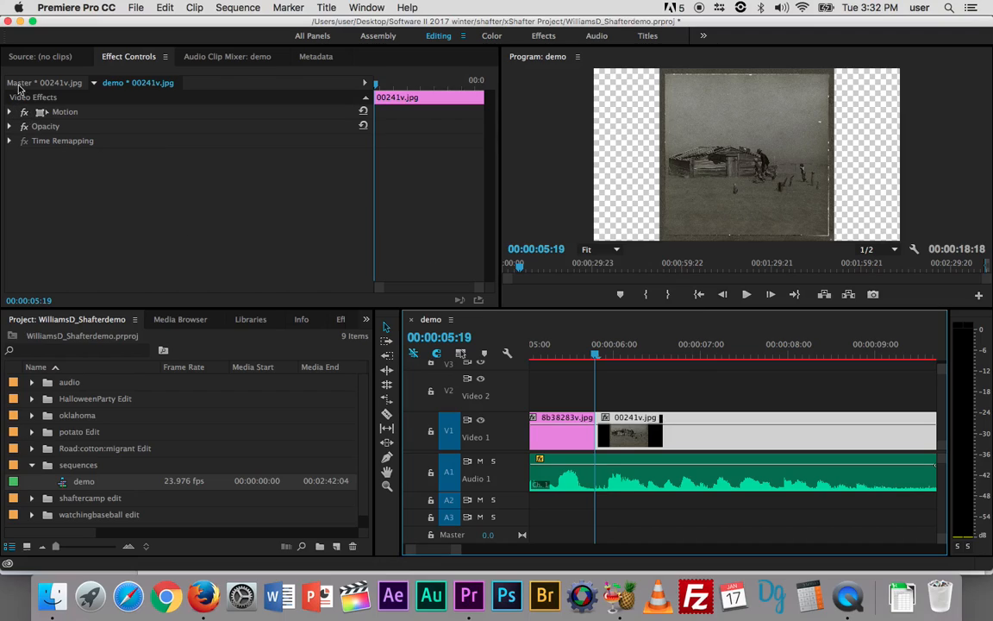
{"action": "left_click", "coordinate": [24, 58]}
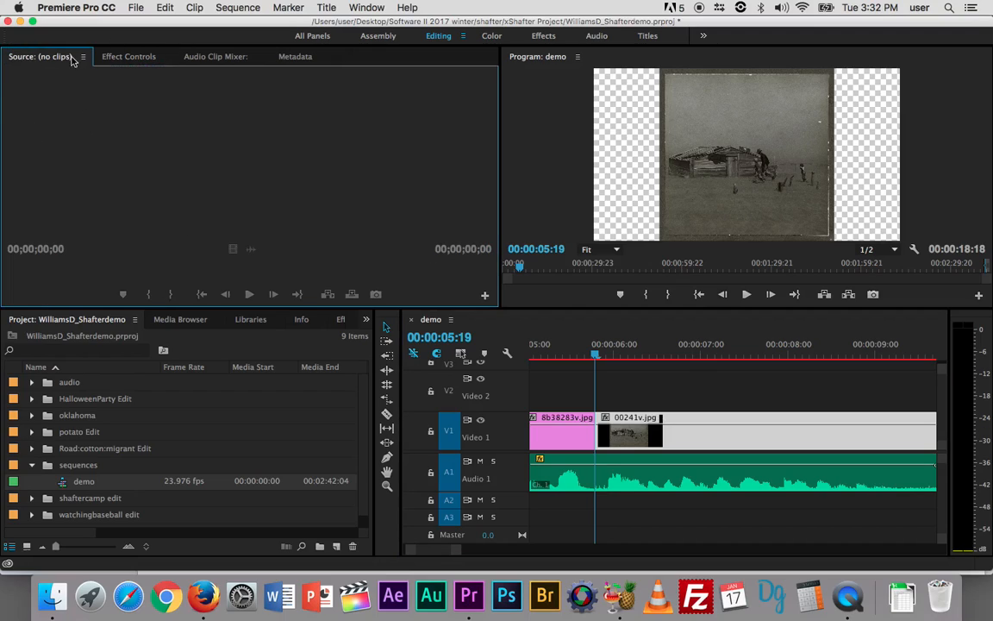
{"action": "left_click", "coordinate": [126, 58]}
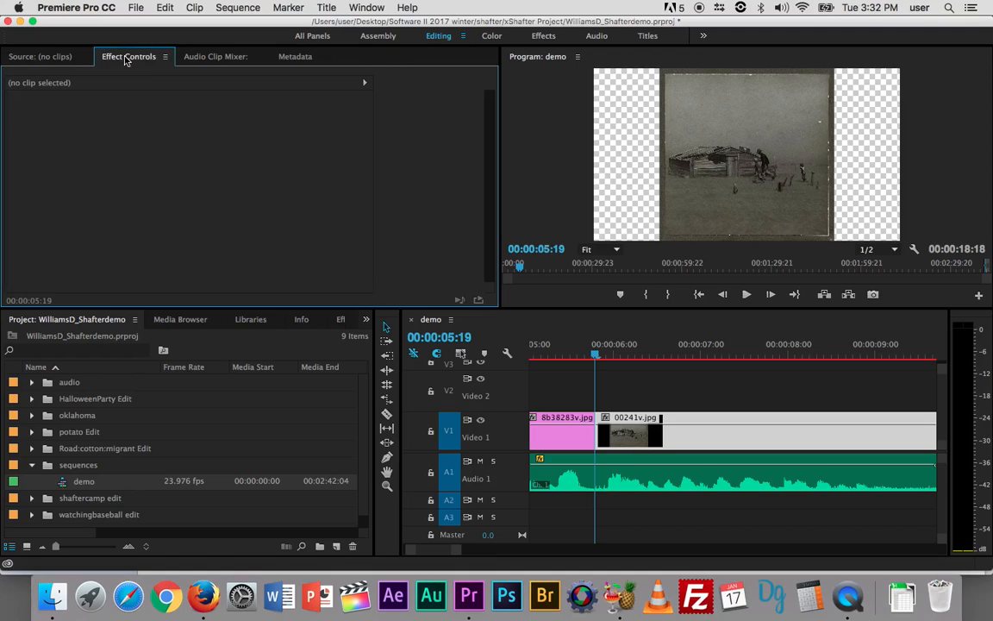
{"action": "left_click", "coordinate": [367, 8]}
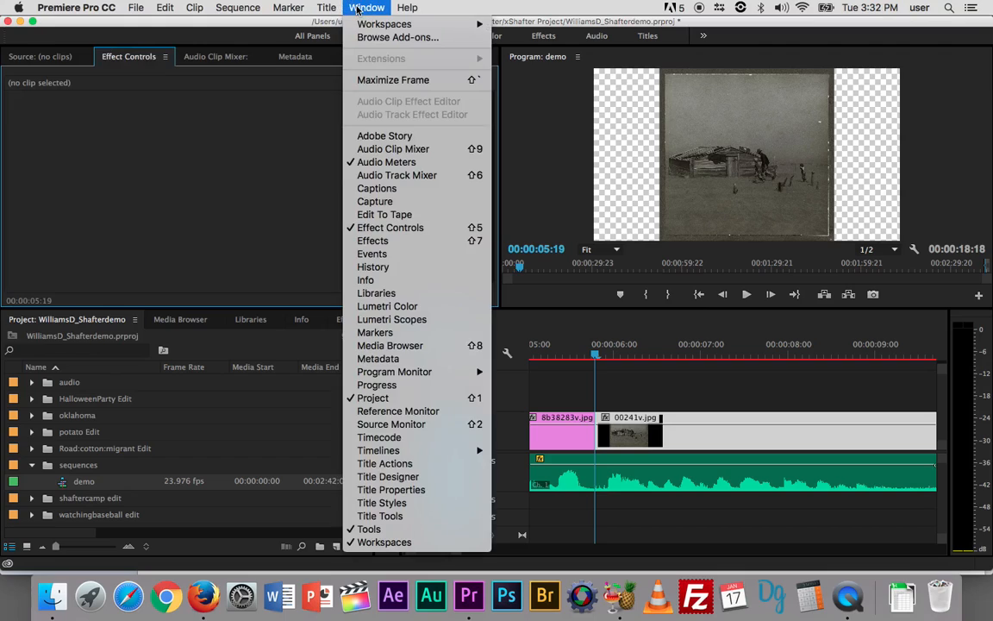
{"action": "left_click", "coordinate": [356, 9]}
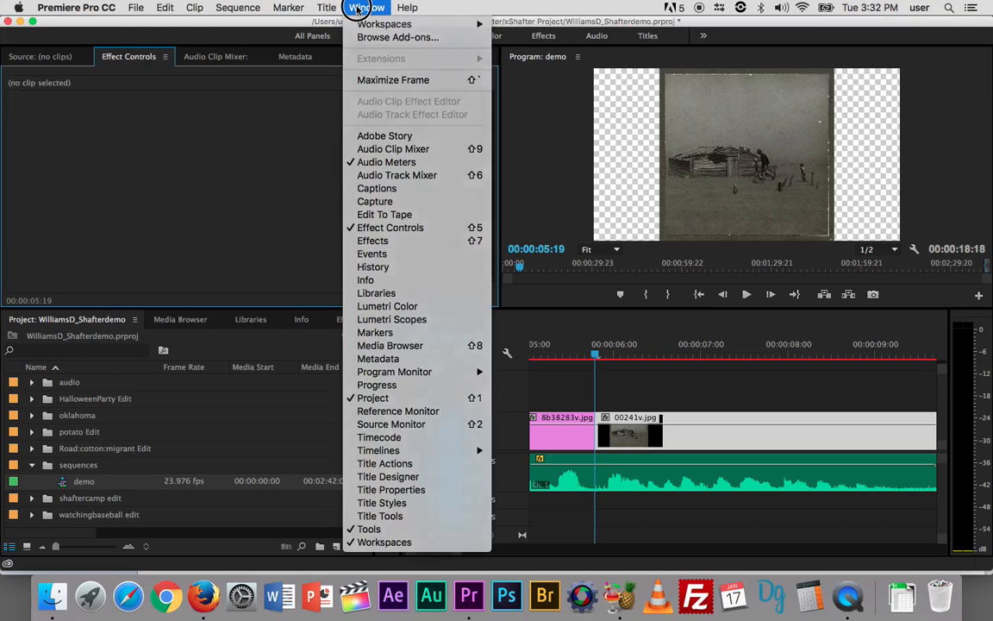
{"action": "double_click", "coordinate": [690, 431]}
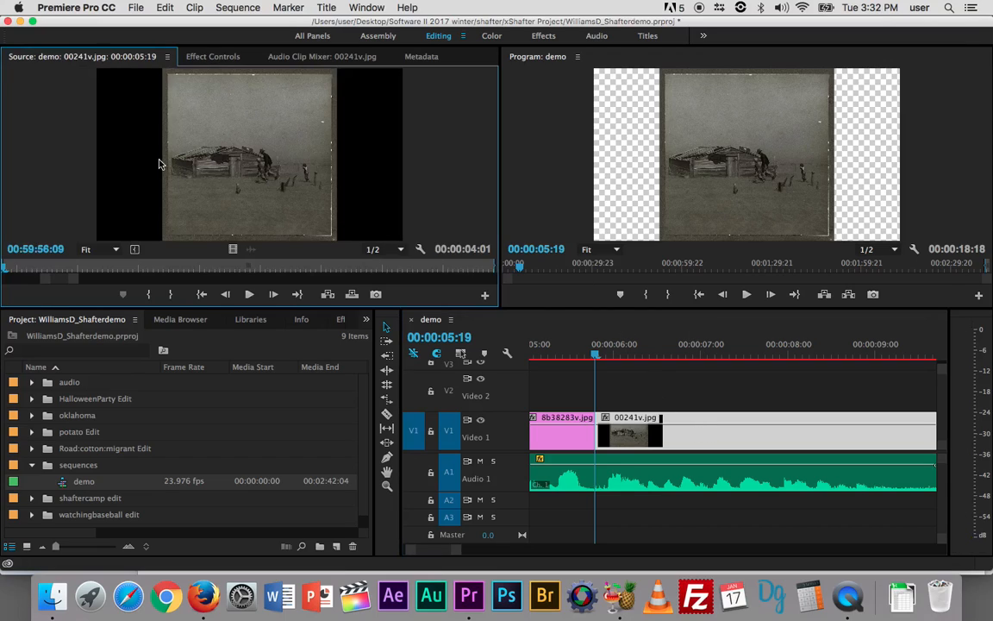
{"action": "left_click", "coordinate": [215, 60]}
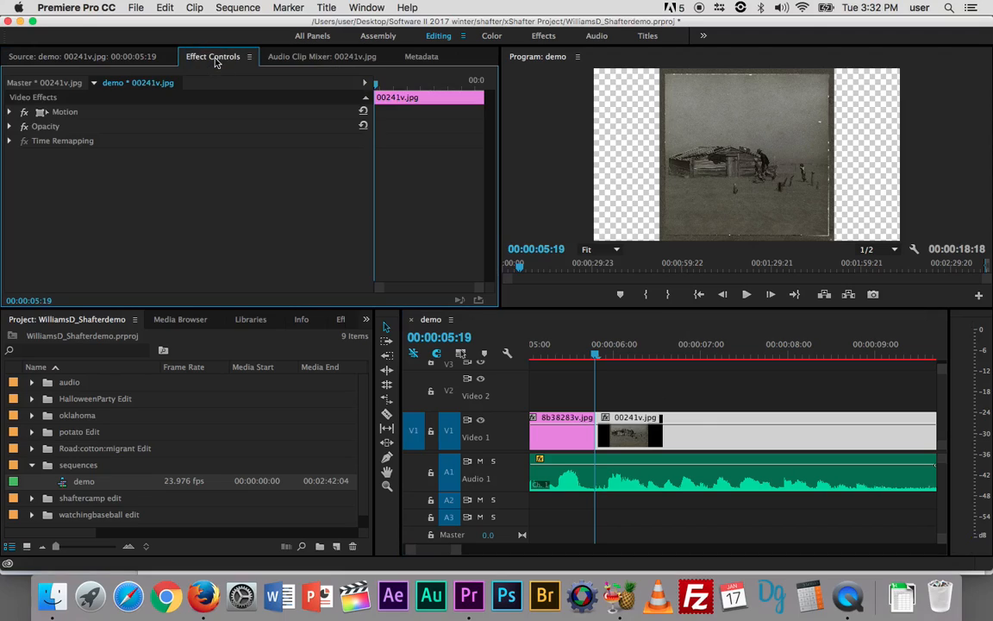
{"action": "left_click", "coordinate": [11, 113]}
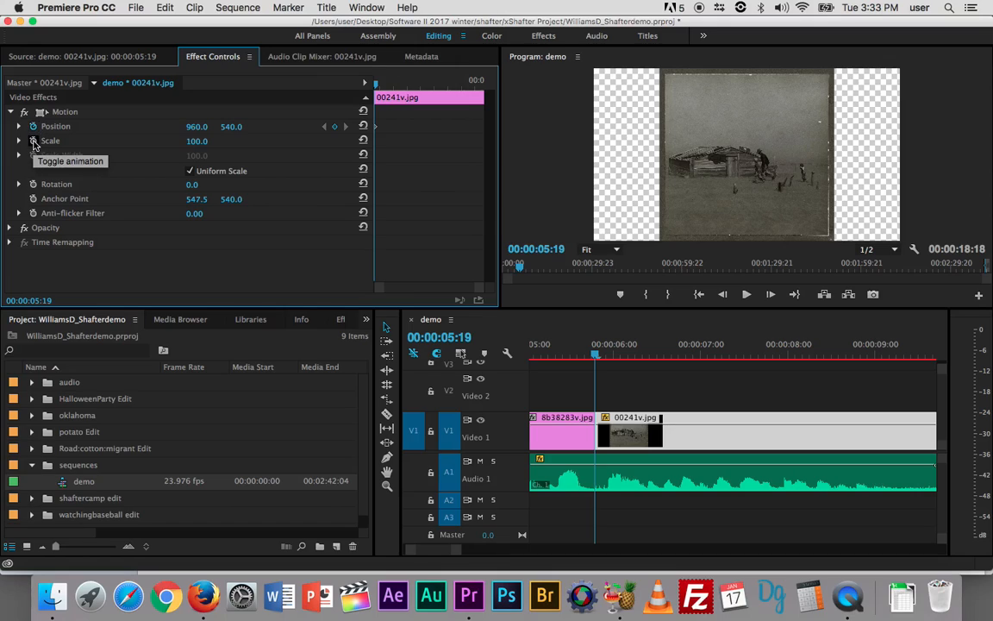
{"action": "left_click", "coordinate": [33, 140]}
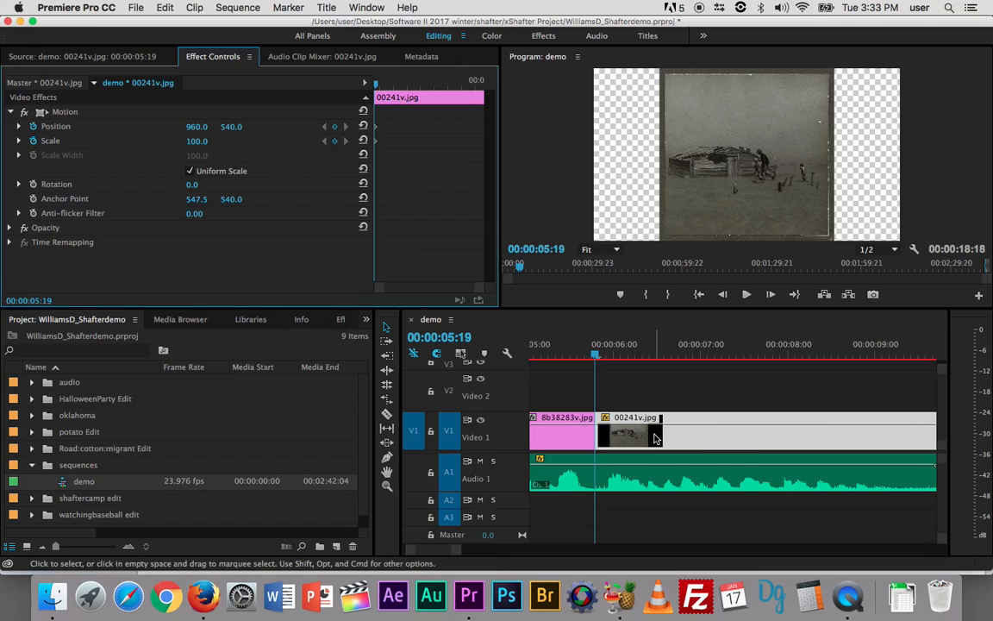
Step: Move the playhead to the last frame of 00241v.jpg at 00:00:09:19
{"action": "key", "text": "Down"}
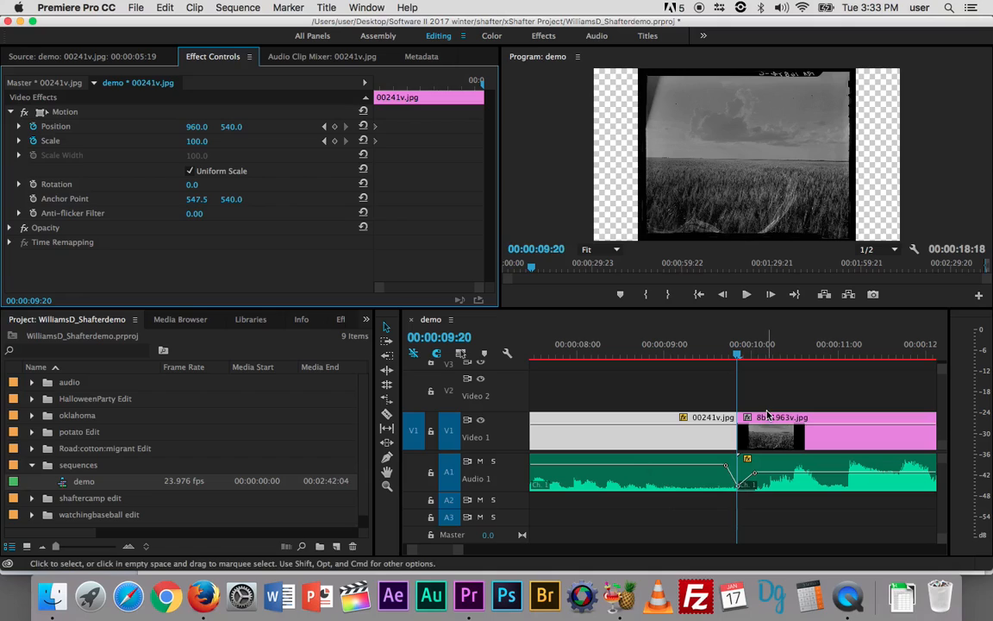
{"action": "key", "text": "Left"}
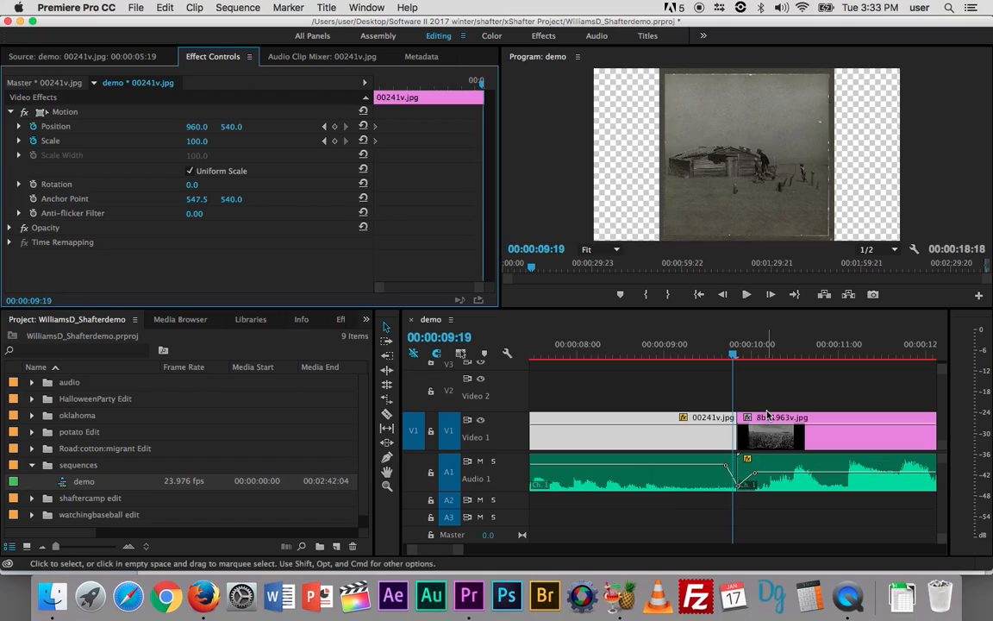
{"action": "left_click", "coordinate": [733, 353]}
{"action": "left_click_drag", "start_coordinate": [734, 353], "coordinate": [737, 353]}
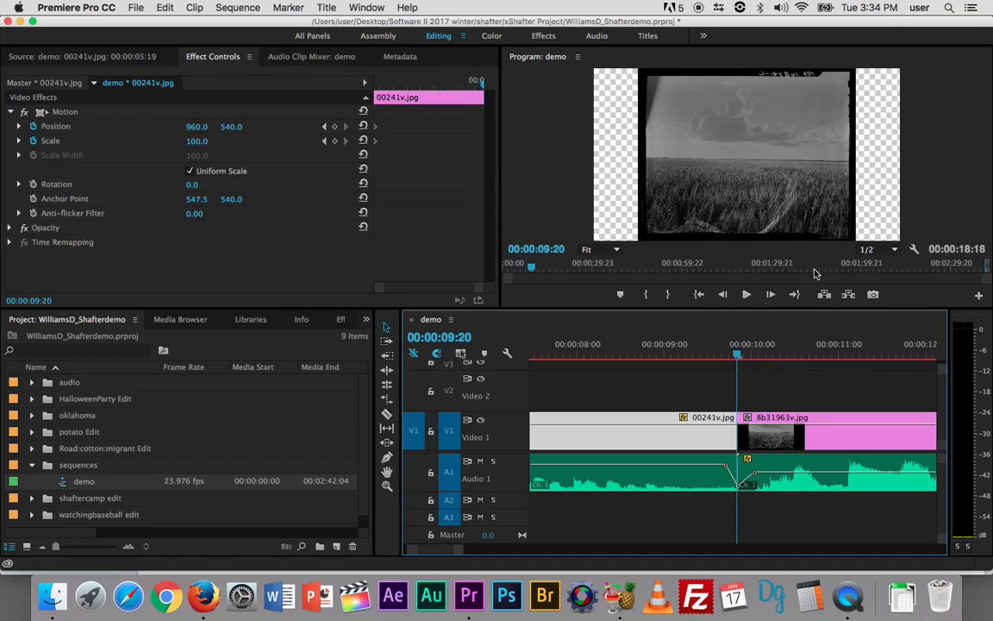
{"action": "left_click_drag", "start_coordinate": [737, 354], "coordinate": [736, 357]}
Step: With the Program monitor at 10%, scale 00241v.jpg up to about 187.7 and reposition it to about 970, 400
{"action": "left_click", "coordinate": [733, 162]}
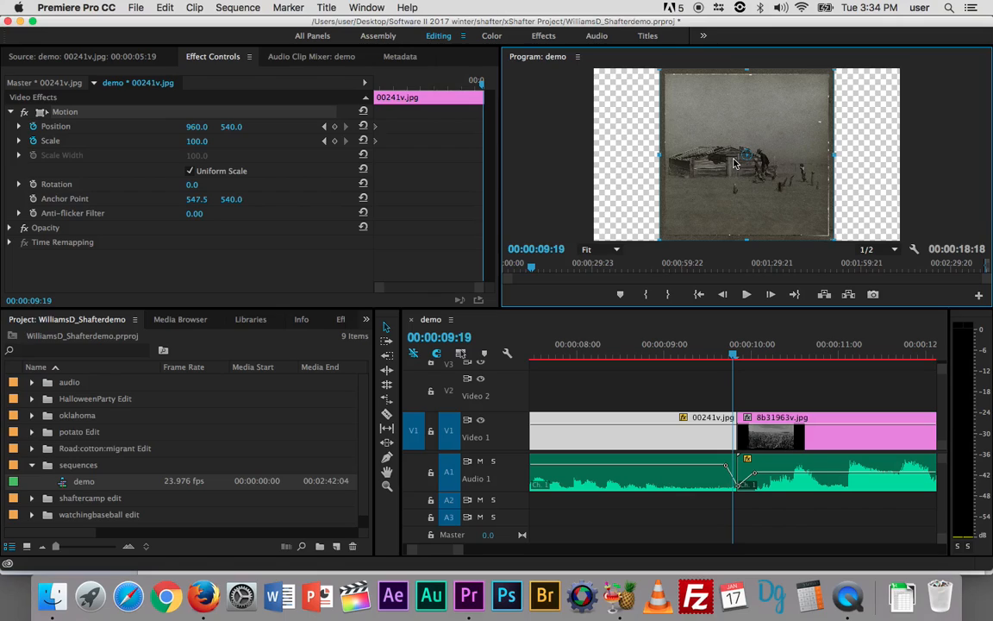
{"action": "left_click", "coordinate": [608, 249]}
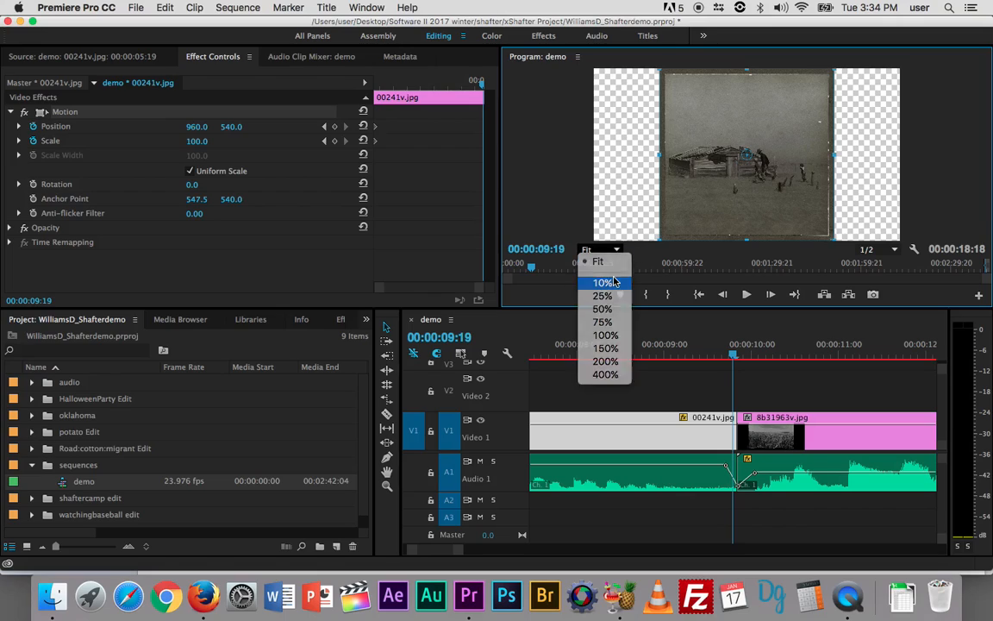
{"action": "left_click", "coordinate": [604, 283]}
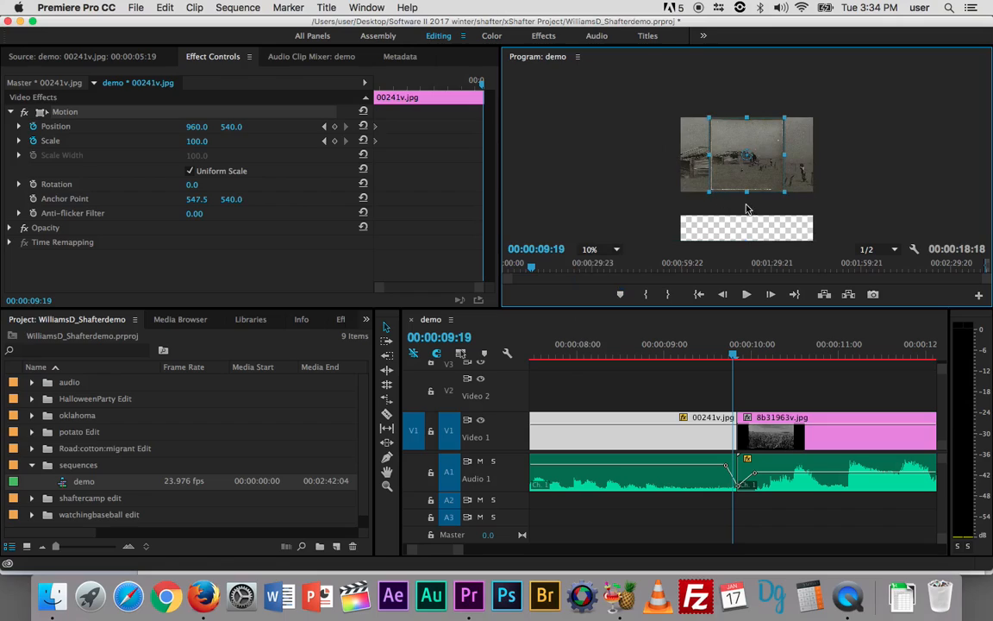
{"action": "left_click", "coordinate": [773, 169]}
{"action": "left_click", "coordinate": [784, 156]}
{"action": "mouse_move", "coordinate": [784, 156]}
{"action": "left_mouse_down"}
{"action": "mouse_move", "coordinate": [866, 151]}
{"action": "mouse_move", "coordinate": [764, 164]}
{"action": "mouse_move", "coordinate": [786, 165]}
{"action": "mouse_move", "coordinate": [774, 164]}
{"action": "mouse_move", "coordinate": [784, 172]}
{"action": "mouse_move", "coordinate": [772, 172]}
{"action": "mouse_move", "coordinate": [776, 179]}
{"action": "mouse_move", "coordinate": [774, 162]}
{"action": "left_mouse_up"}
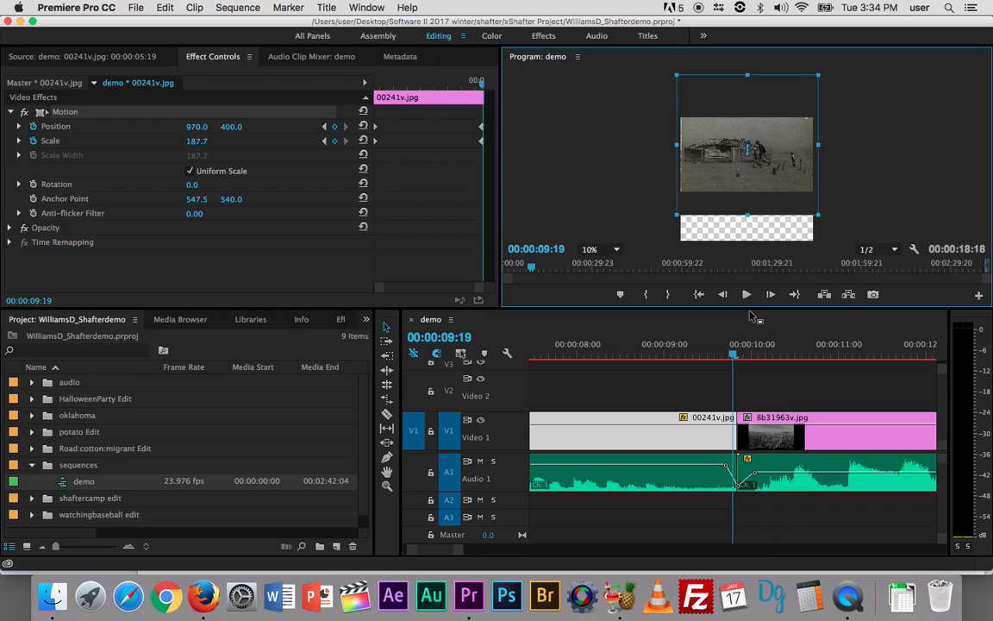
Step: Reopen the effect controls for 00241v.jpg to check its Position and Scale end keyframes
{"action": "left_click", "coordinate": [689, 381]}
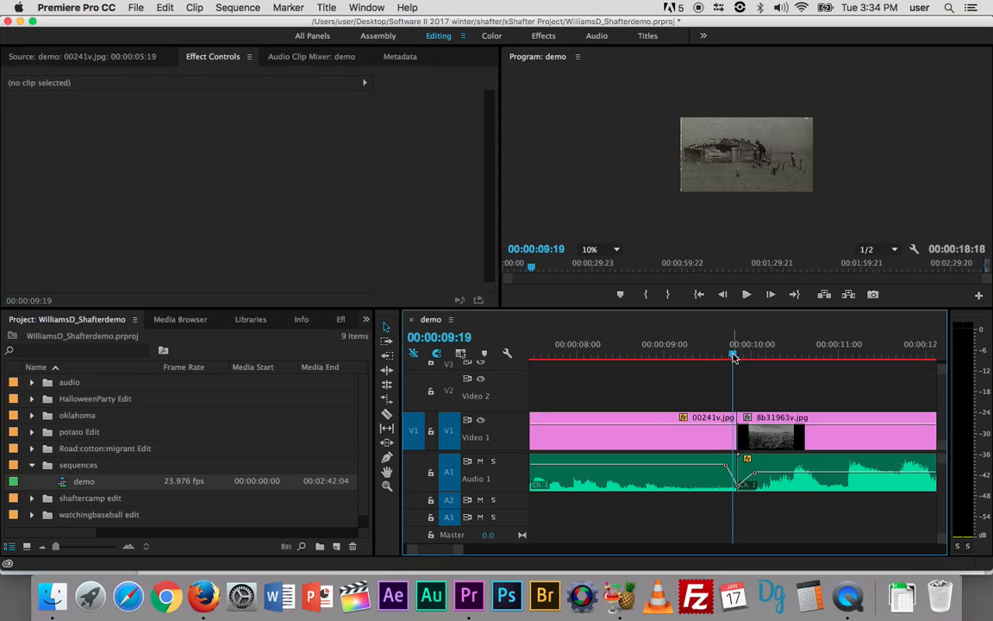
{"action": "double_click", "coordinate": [705, 428]}
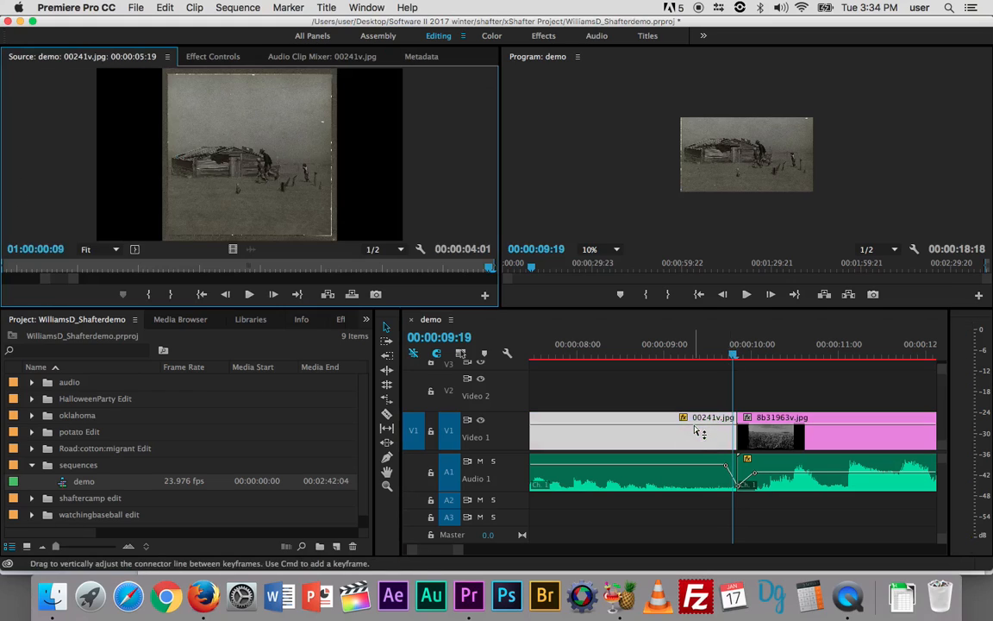
{"action": "left_click", "coordinate": [207, 57]}
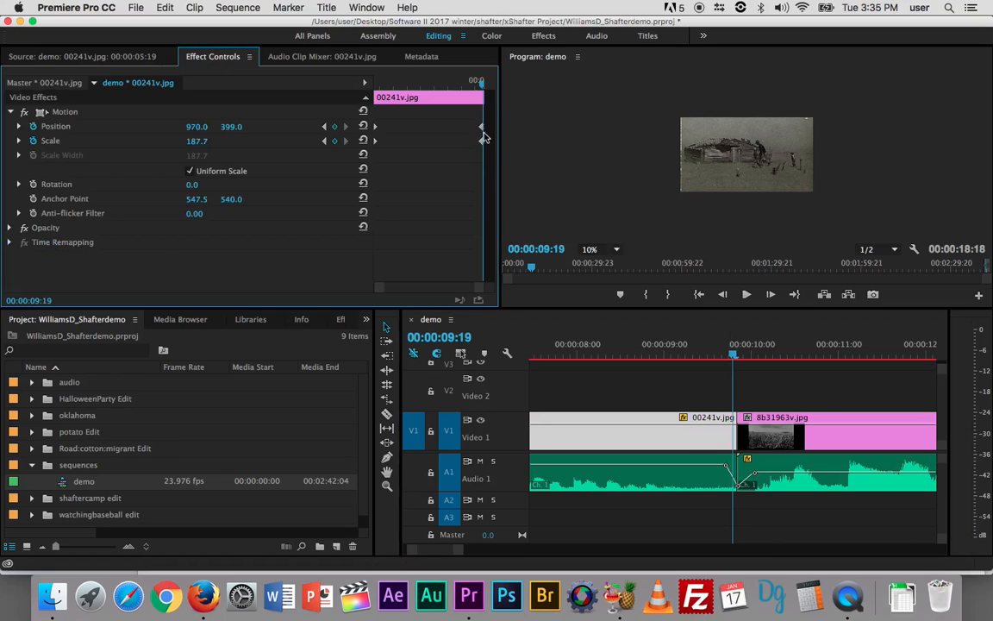
Step: Fit the image to the Program monitor and play the zoom maximized from the first frame of 00241v.jpg
{"action": "left_click", "coordinate": [733, 356]}
{"action": "left_click_drag", "start_coordinate": [733, 356], "coordinate": [590, 359]}
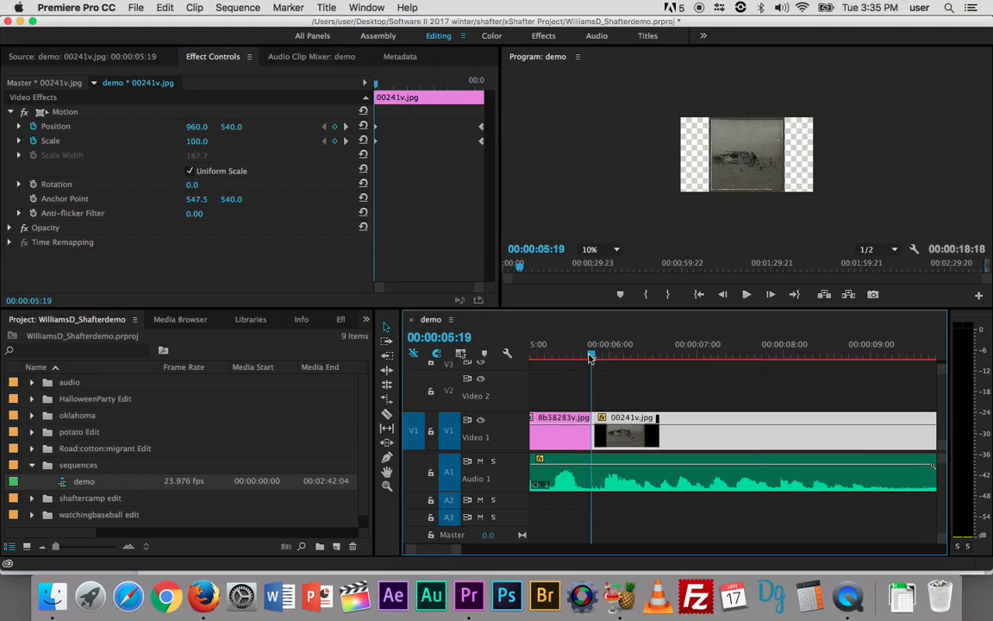
{"action": "left_click", "coordinate": [617, 249]}
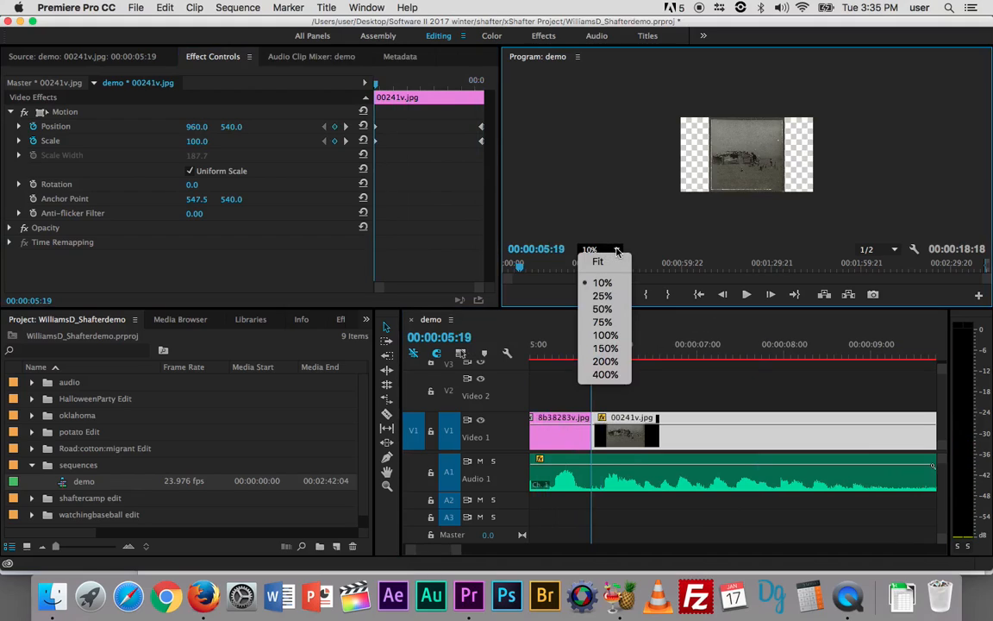
{"action": "left_click", "coordinate": [600, 262]}
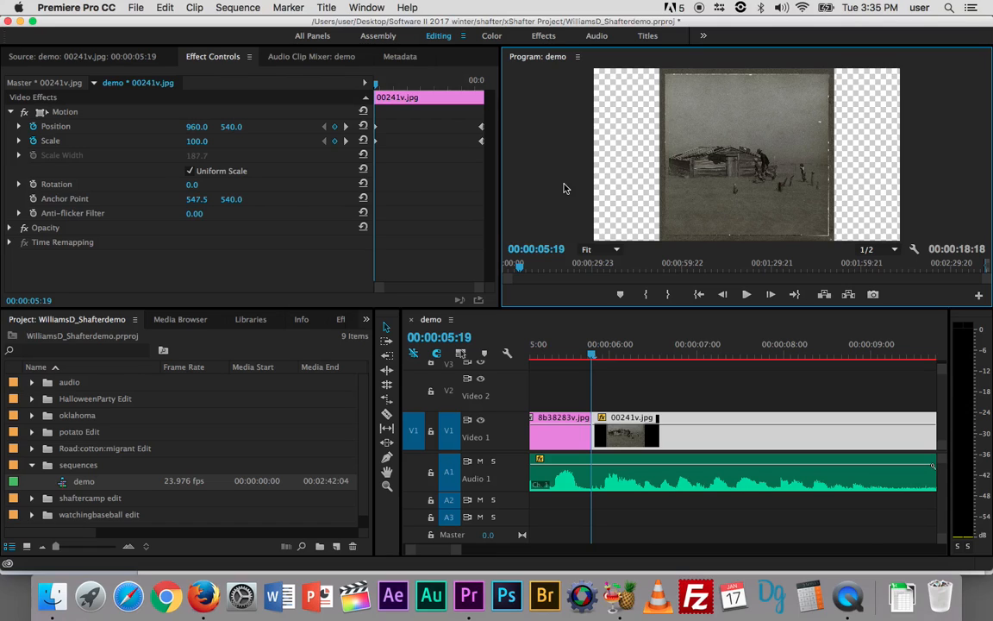
{"action": "key", "text": "grave"}
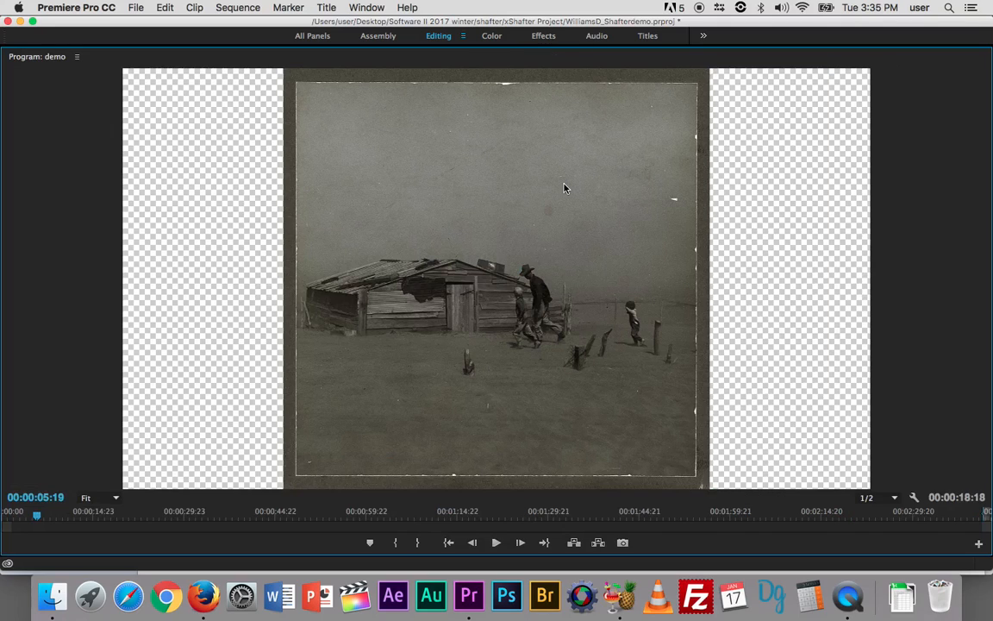
{"action": "key", "text": "space"}
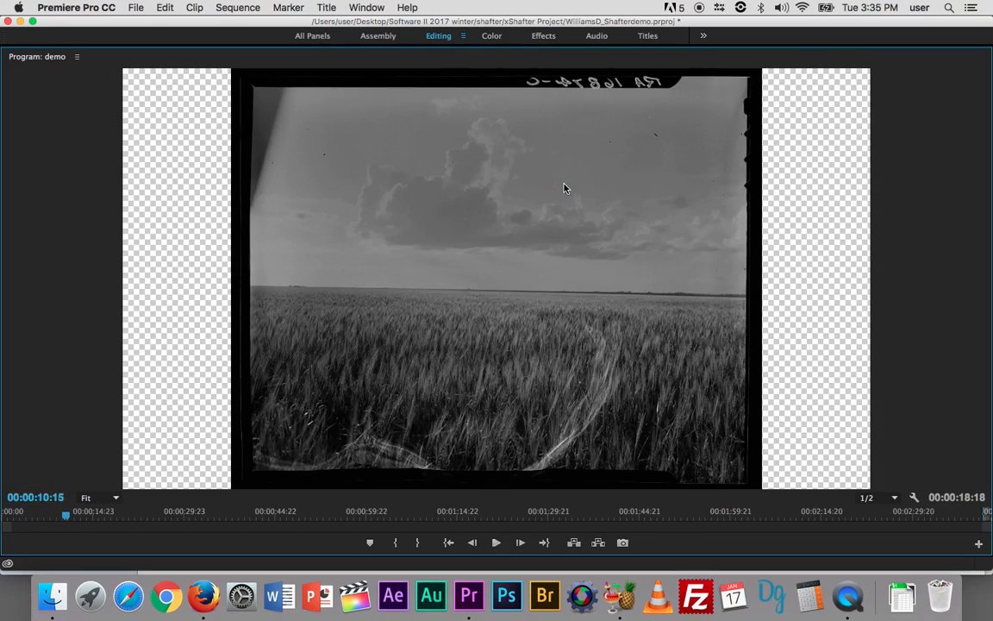
{"action": "key", "text": "grave"}
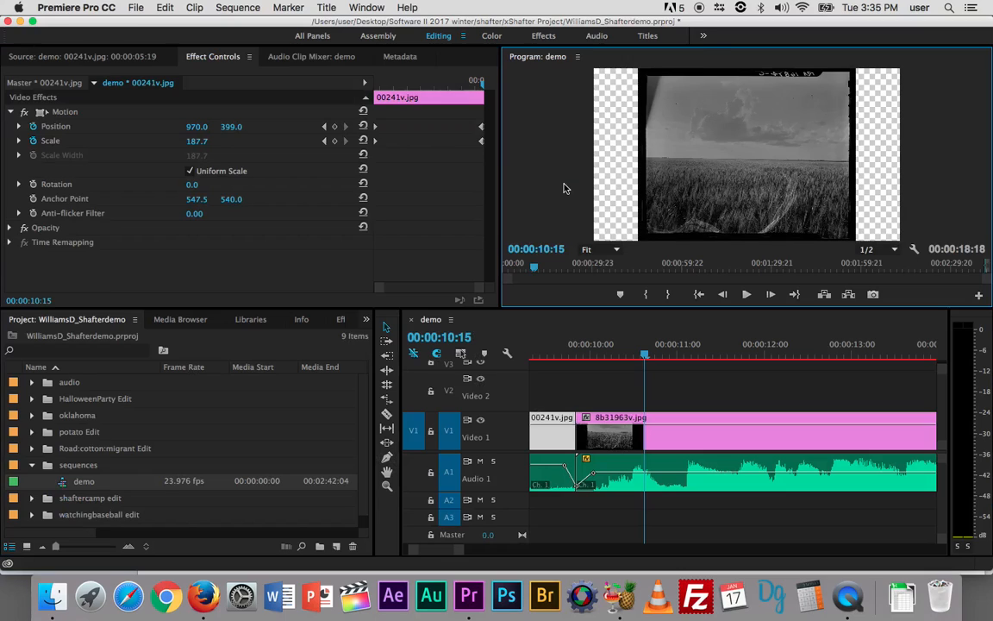
Step: At 00:00:09:19, reduce the ending scale of 00241v.jpg to about 151.3 and its position to about 961, 394
{"action": "left_click_drag", "start_coordinate": [642, 354], "coordinate": [571, 354]}
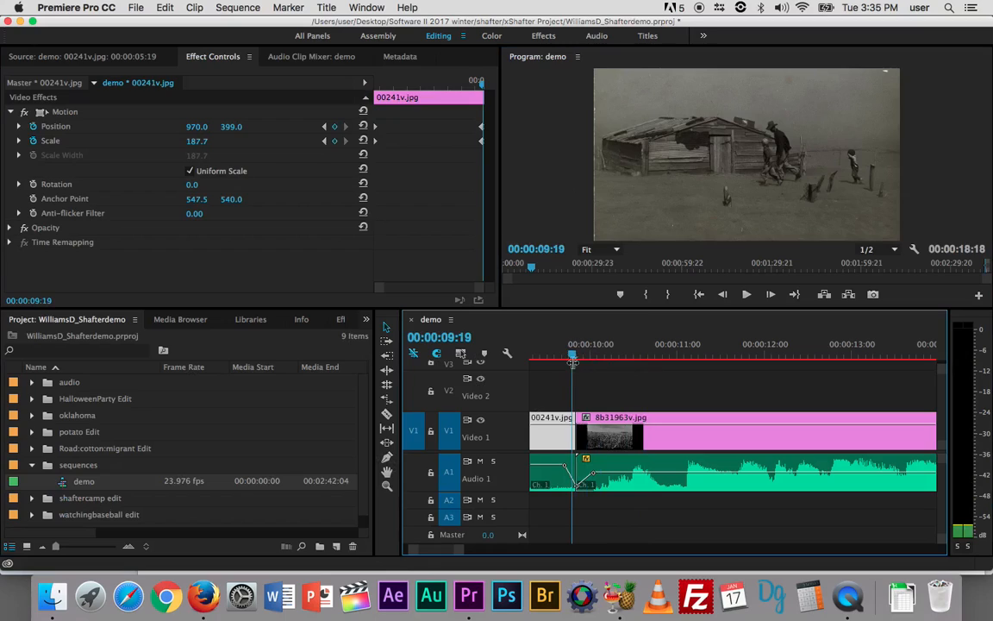
{"action": "left_click", "coordinate": [681, 177]}
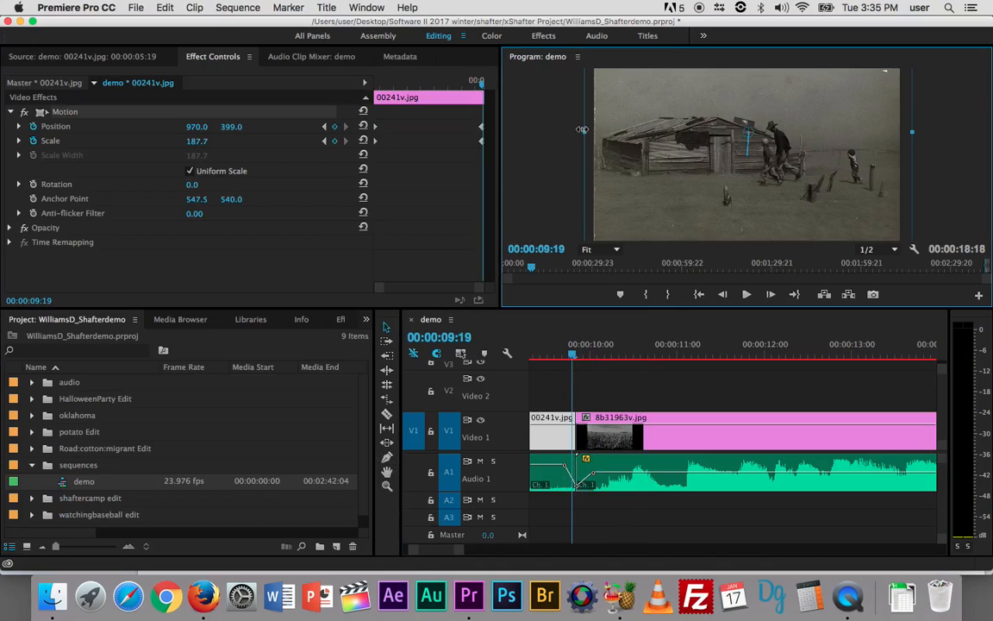
{"action": "left_click_drag", "start_coordinate": [583, 131], "coordinate": [641, 137]}
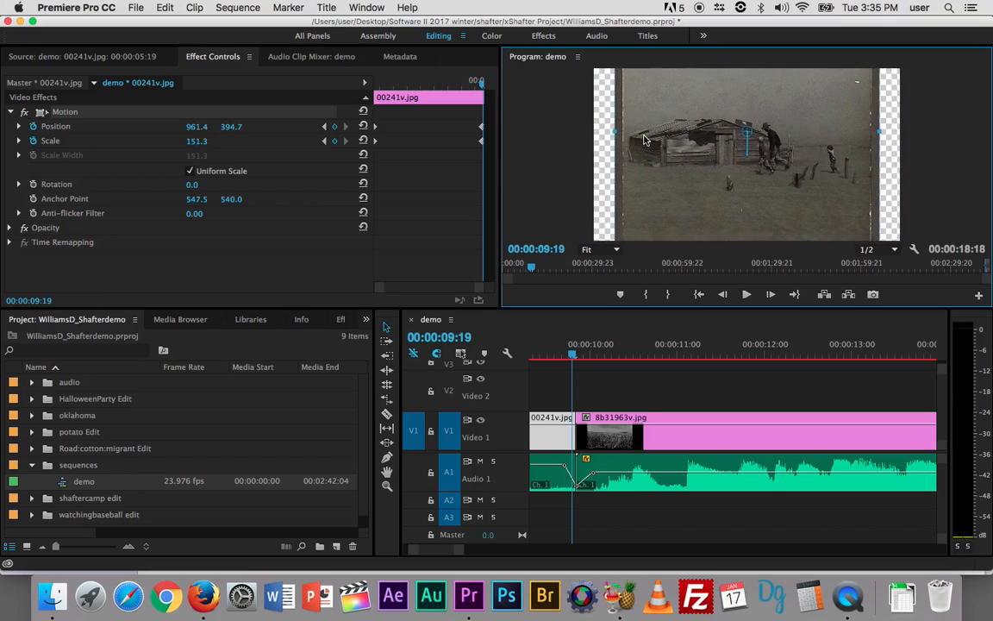
Step: Play the adjusted zoom on 00241v.jpg from the clip's start and stop before it ends
{"action": "left_click", "coordinate": [581, 387]}
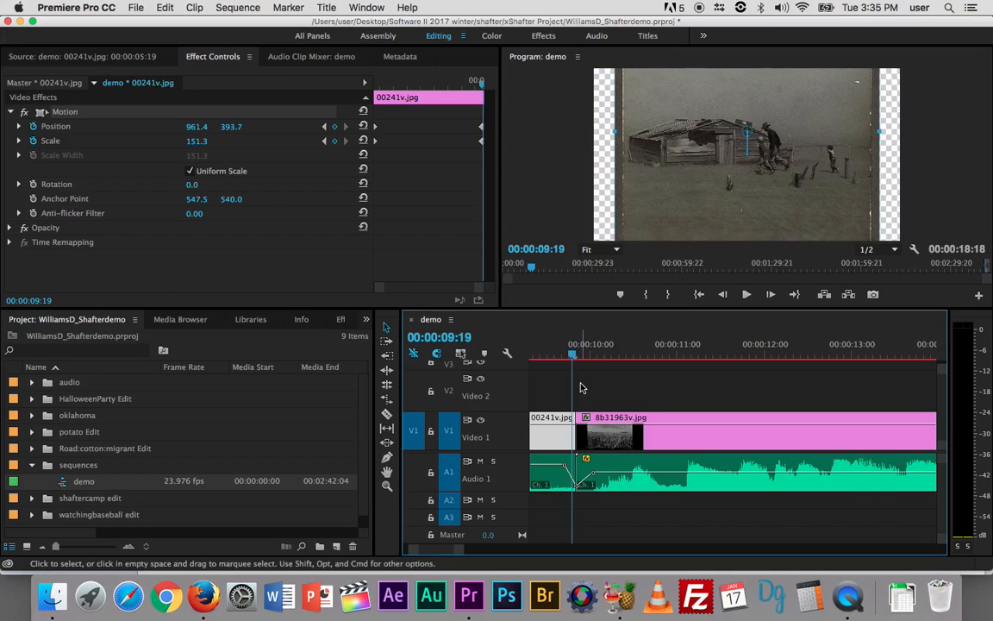
{"action": "key", "text": "Up"}
{"action": "key", "text": "space"}
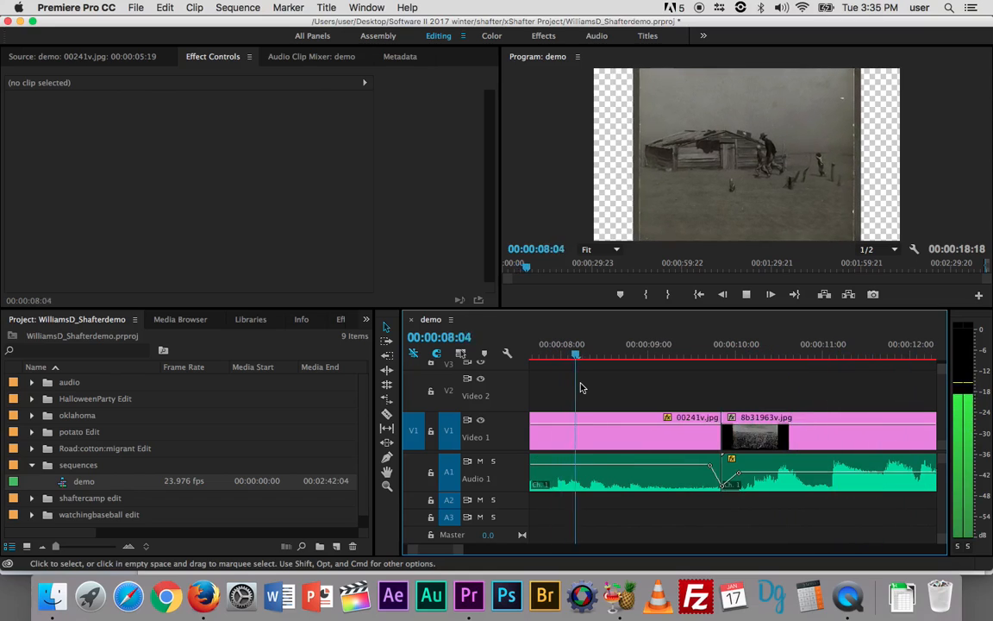
{"action": "key", "text": "space"}
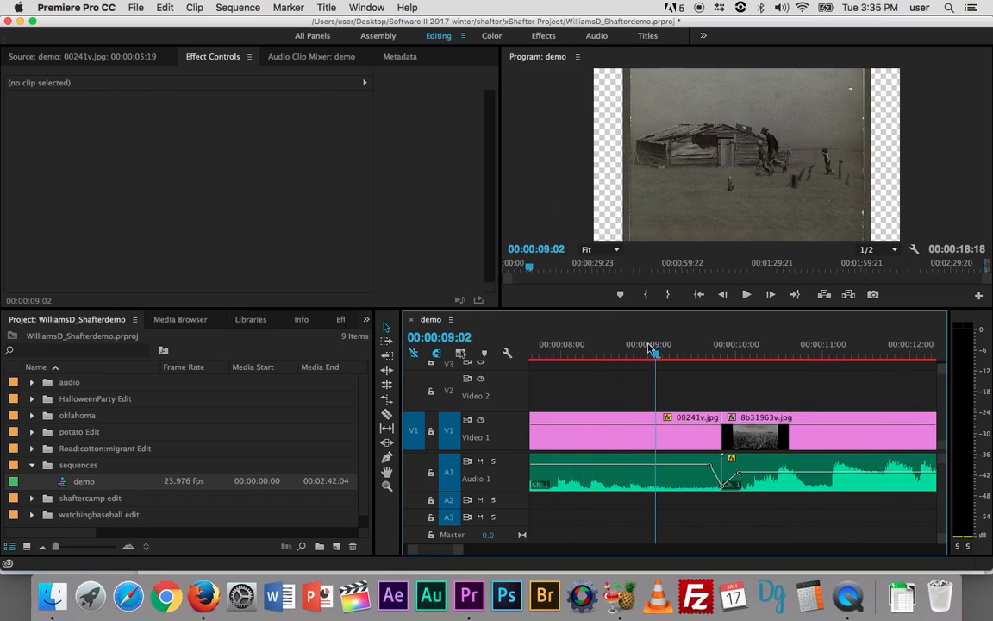
Step: At 00:00:09:19, reduce the ending scale of 00241v.jpg to about 130 and shift its position to about 966, 407
{"action": "left_click", "coordinate": [660, 353]}
{"action": "left_click_drag", "start_coordinate": [659, 354], "coordinate": [716, 367]}
{"action": "left_click", "coordinate": [639, 199]}
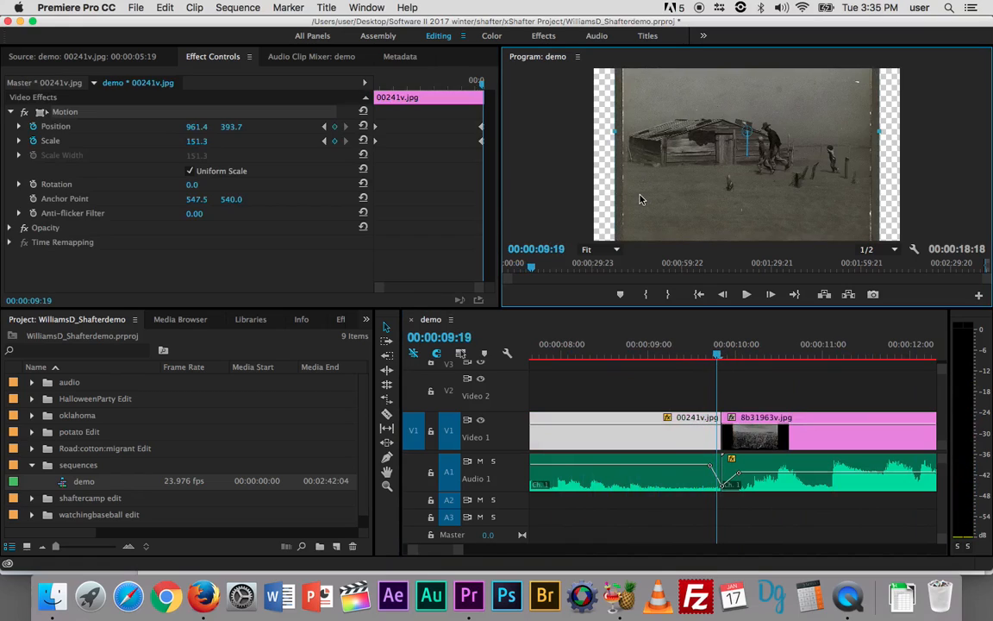
{"action": "left_click_drag", "start_coordinate": [615, 131], "coordinate": [661, 160]}
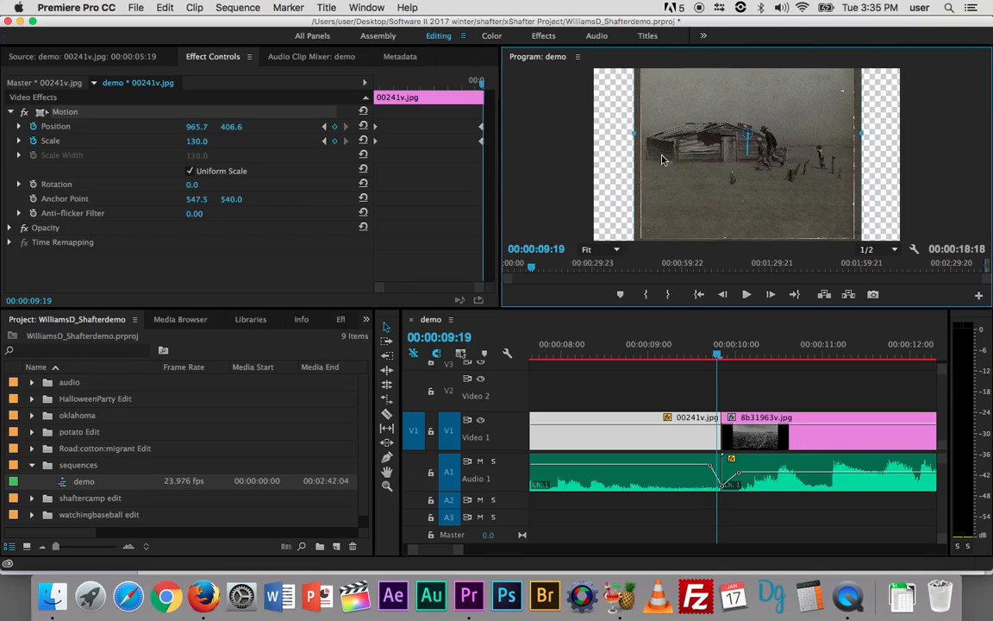
Step: Play the gentler zoom from the first frame of 00241v.jpg and stop shortly into 8b31963v.jpg
{"action": "left_click", "coordinate": [704, 338]}
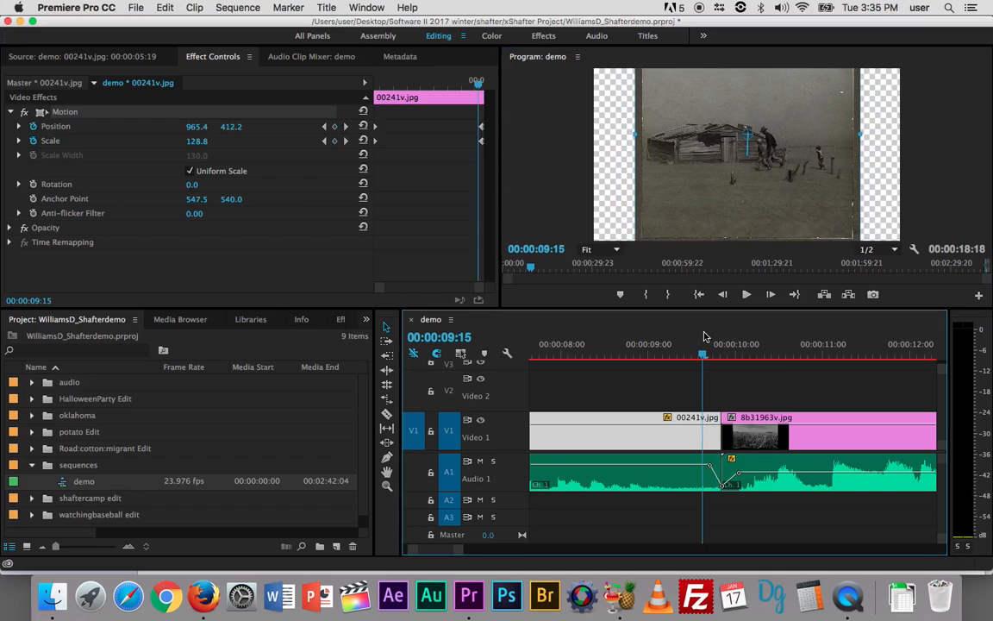
{"action": "key", "text": "Up"}
{"action": "key", "text": "space"}
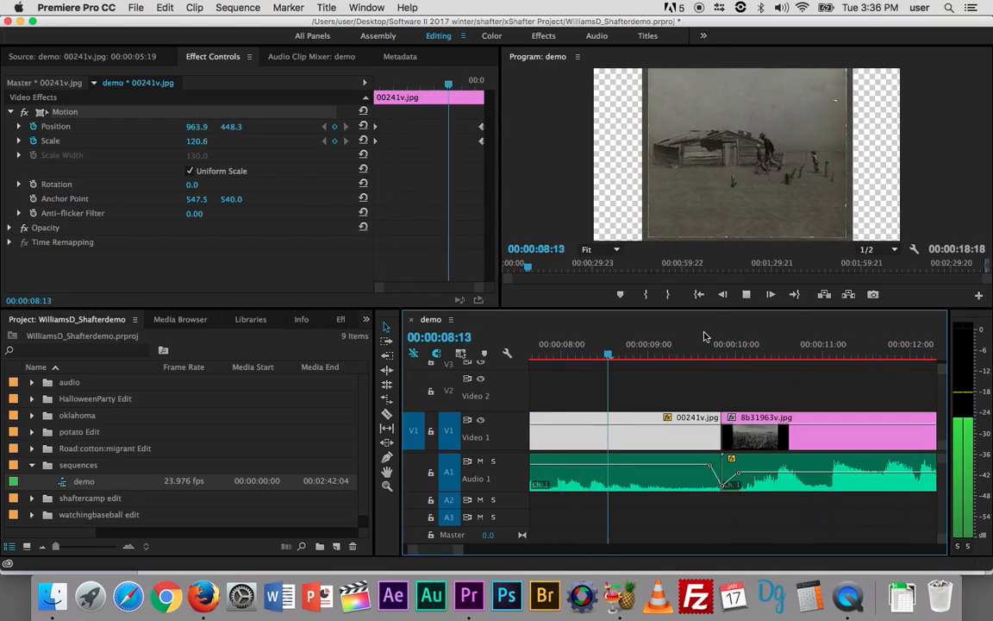
{"action": "key", "text": "space"}
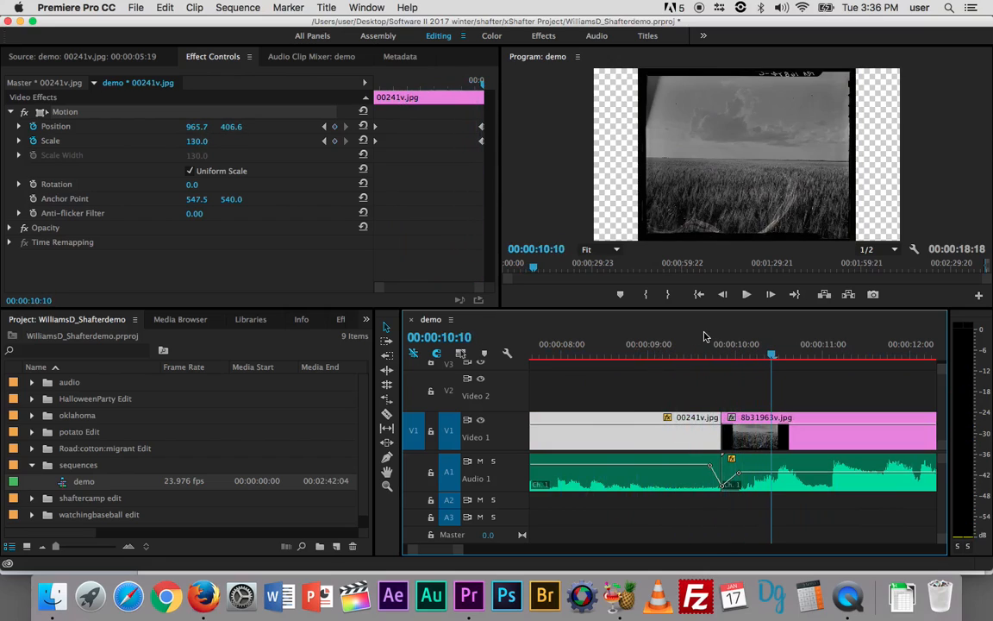
Step: Review the start framing of 00241v.jpg at 00:00:05:19 and its end framing at 00:00:09:19, and save the project
{"action": "left_click_drag", "start_coordinate": [767, 348], "coordinate": [614, 355]}
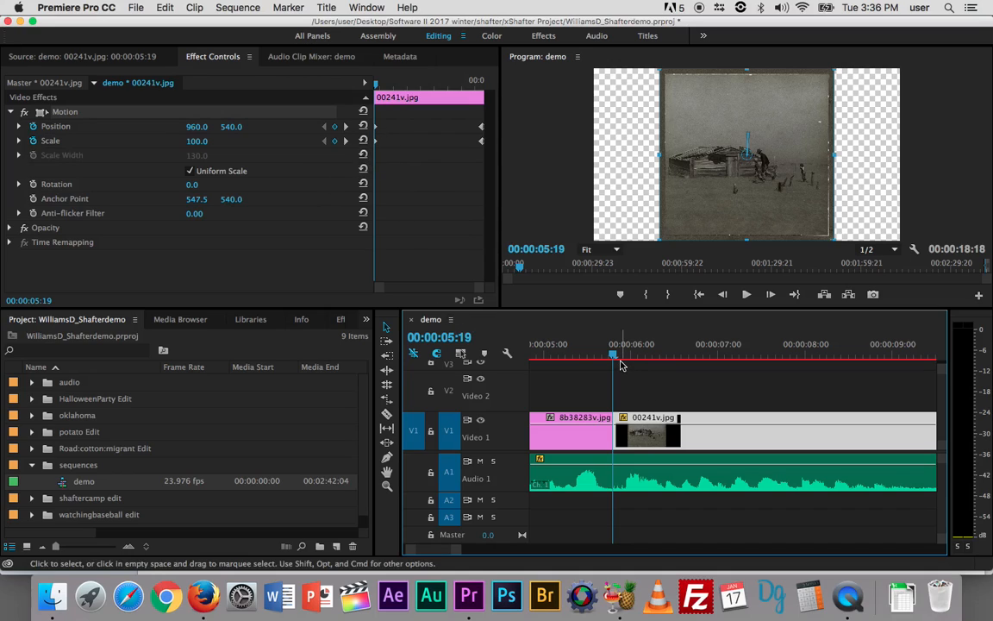
{"action": "left_click_drag", "start_coordinate": [613, 354], "coordinate": [841, 348]}
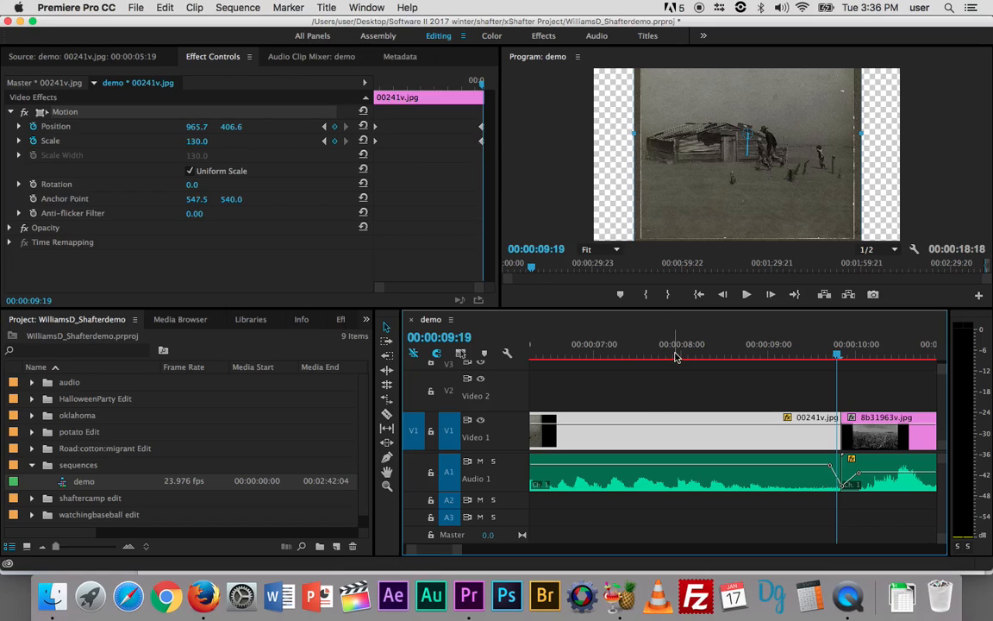
{"action": "key", "text": "cmd+s"}
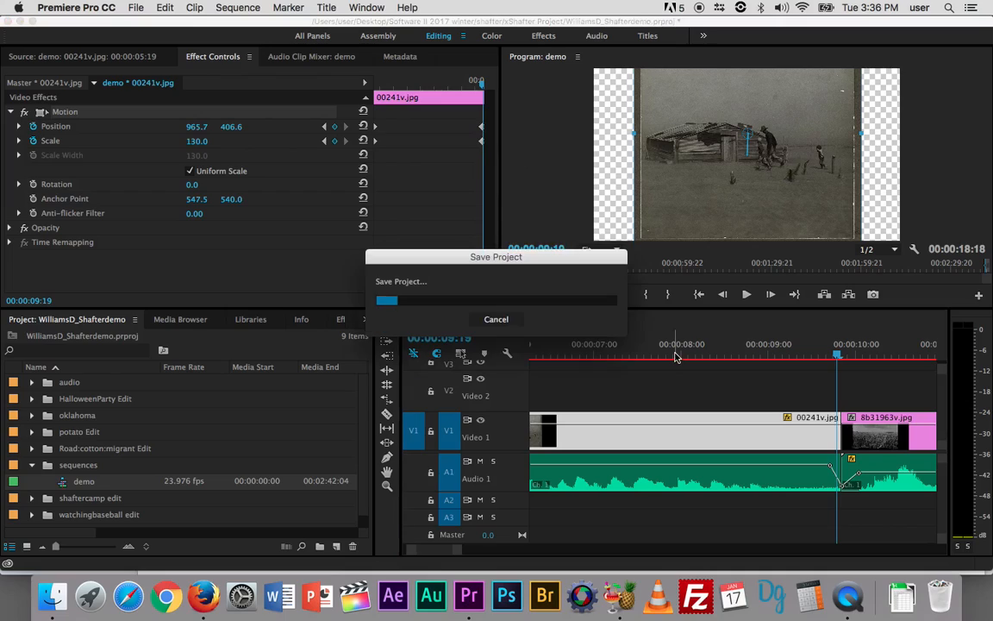